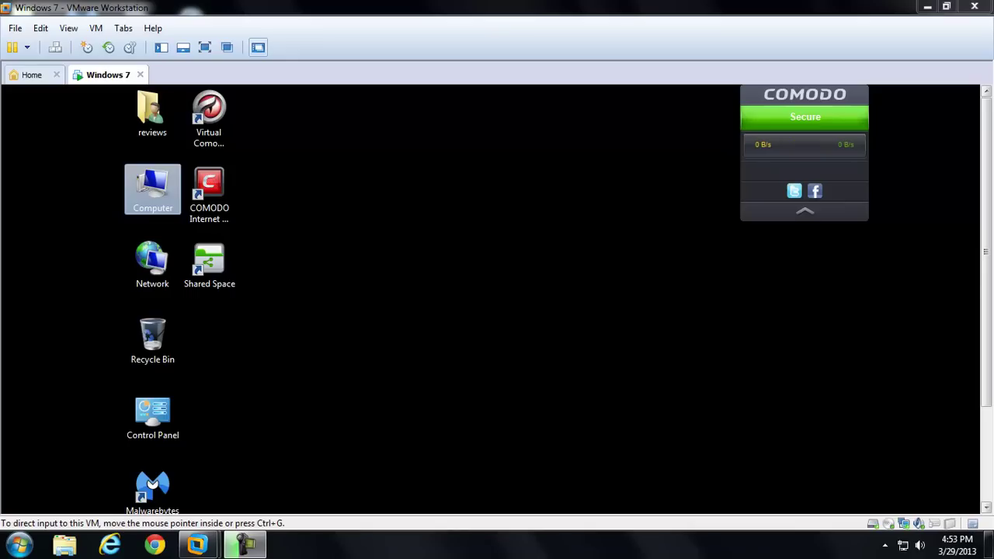
Launch Internet Explorer in the full-screen Windows 7 guest and accept the recommended IE9 setup
{"action": "scroll", "coordinate": [914, 399], "scroll_direction": "down", "scroll_amount": 2}
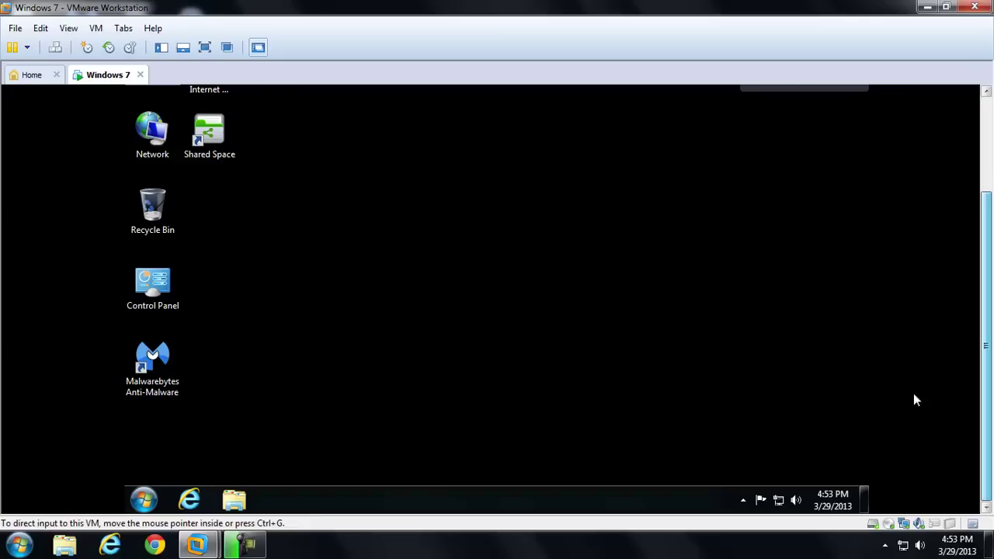
{"action": "left_click", "coordinate": [189, 500]}
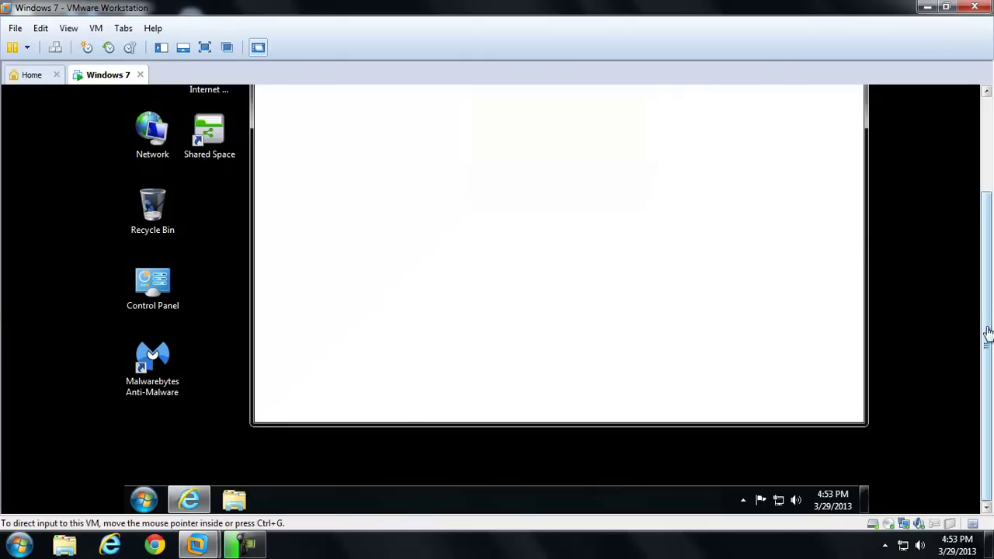
{"action": "left_click_drag", "start_coordinate": [988, 332], "coordinate": [982, 278]}
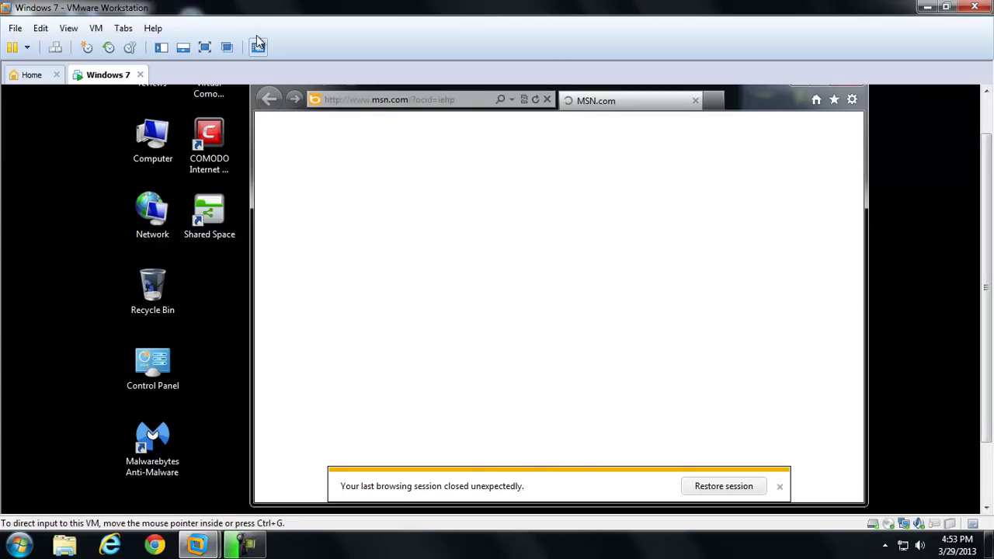
{"action": "left_click", "coordinate": [205, 47]}
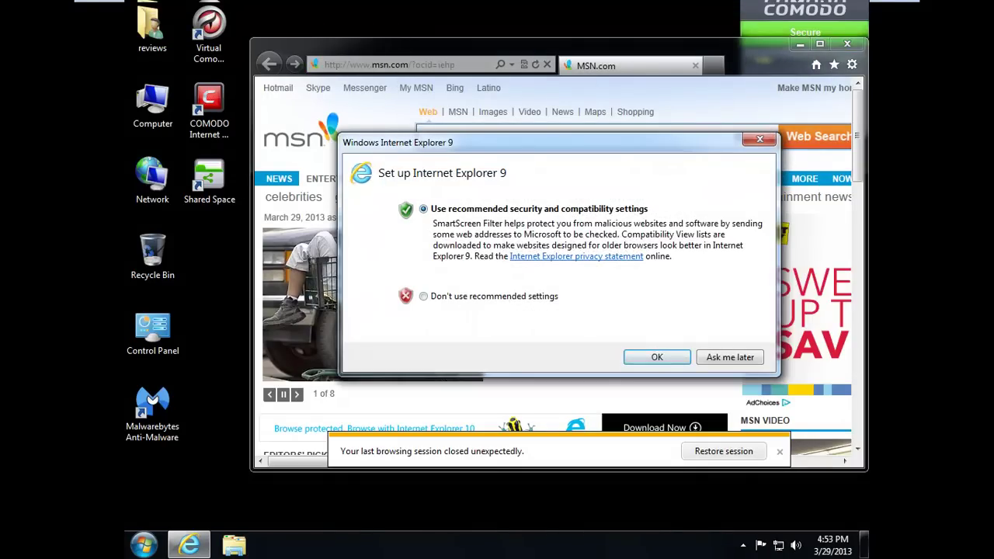
{"action": "left_click", "coordinate": [657, 356]}
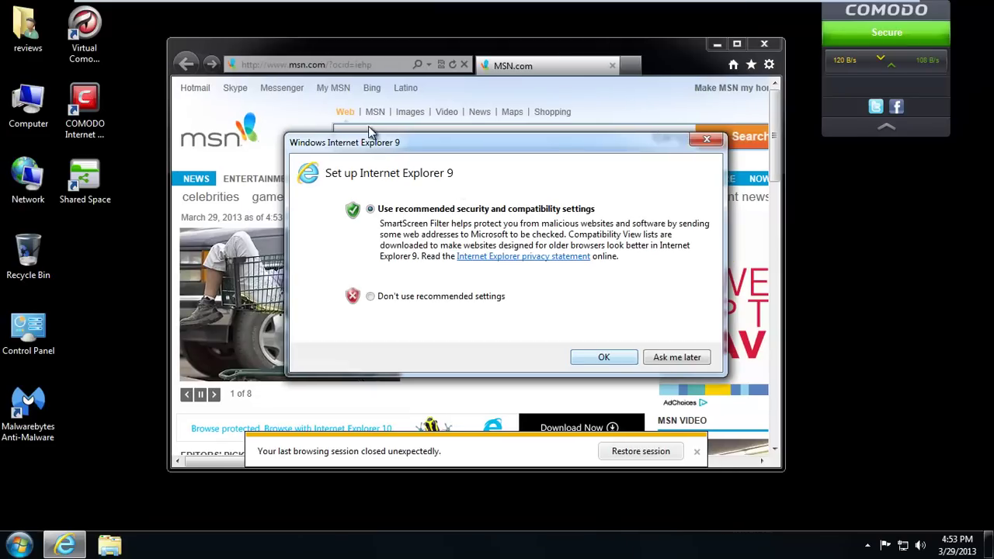
{"action": "left_click", "coordinate": [620, 364]}
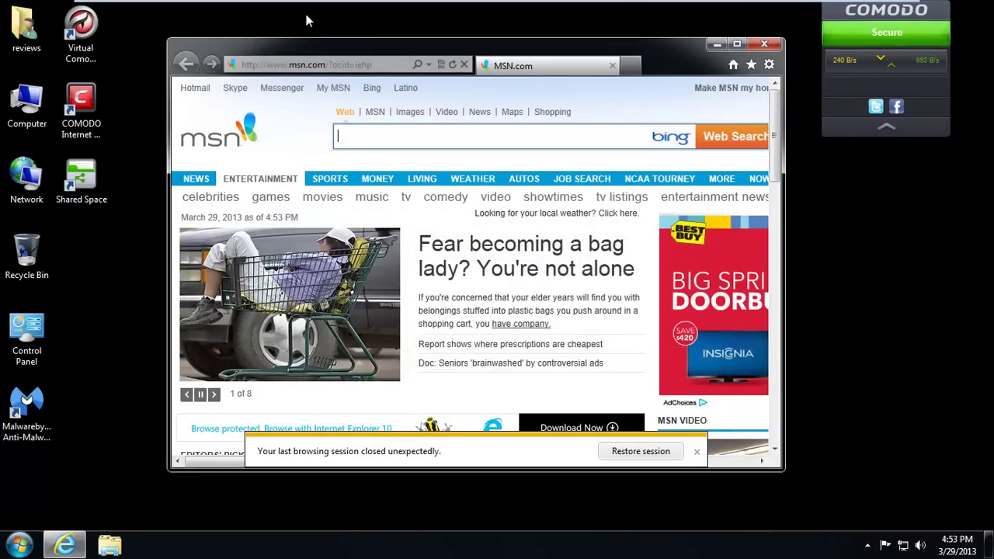
Navigate Internet Explorer to google.com
{"action": "type", "text": "googl"}
{"action": "left_click", "coordinate": [363, 64]}
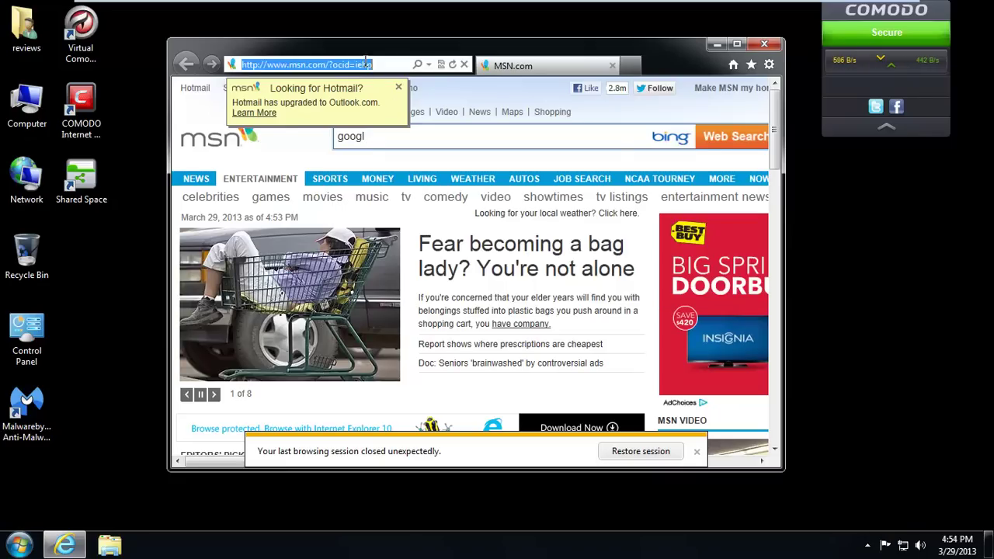
{"action": "type", "text": "google.com"}
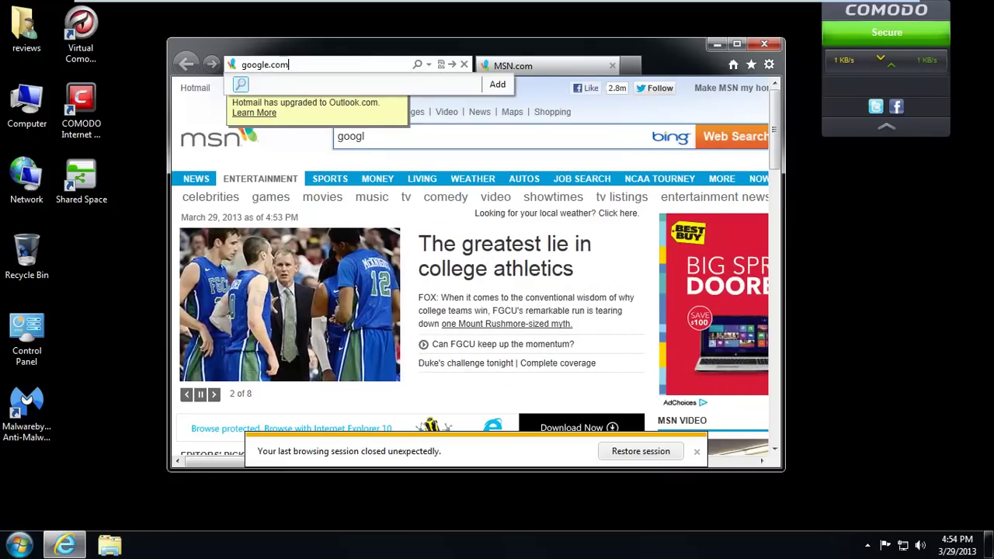
{"action": "key", "text": "Return"}
{"action": "key", "text": "Escape"}
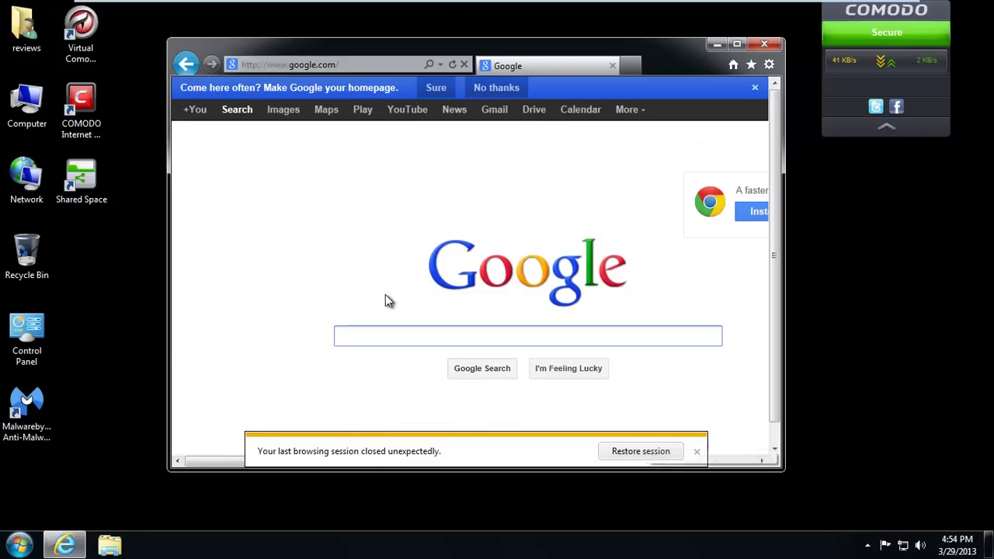
Search Google for the 'hitman pro 32 bit' suggestion
{"action": "type", "text": "hit"}
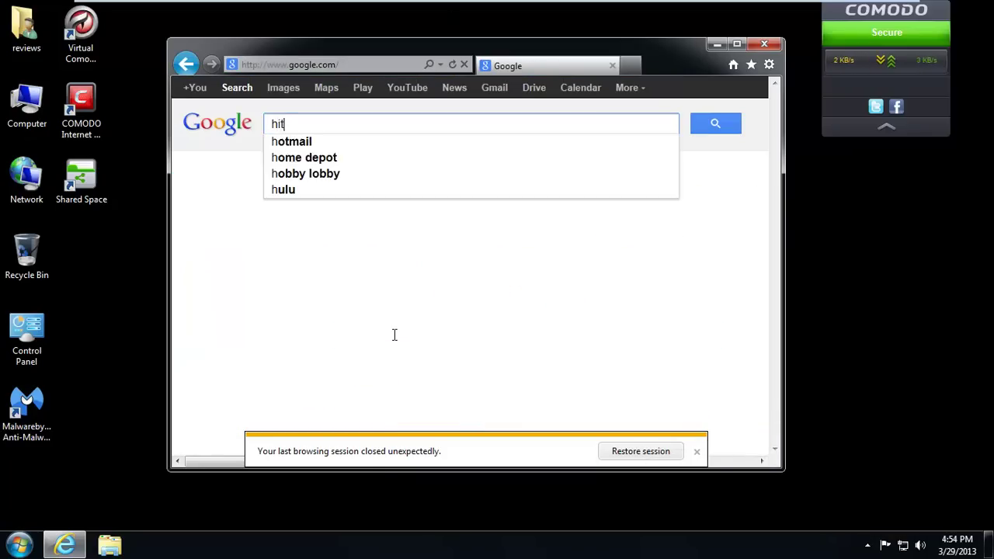
{"action": "type", "text": "man por"}
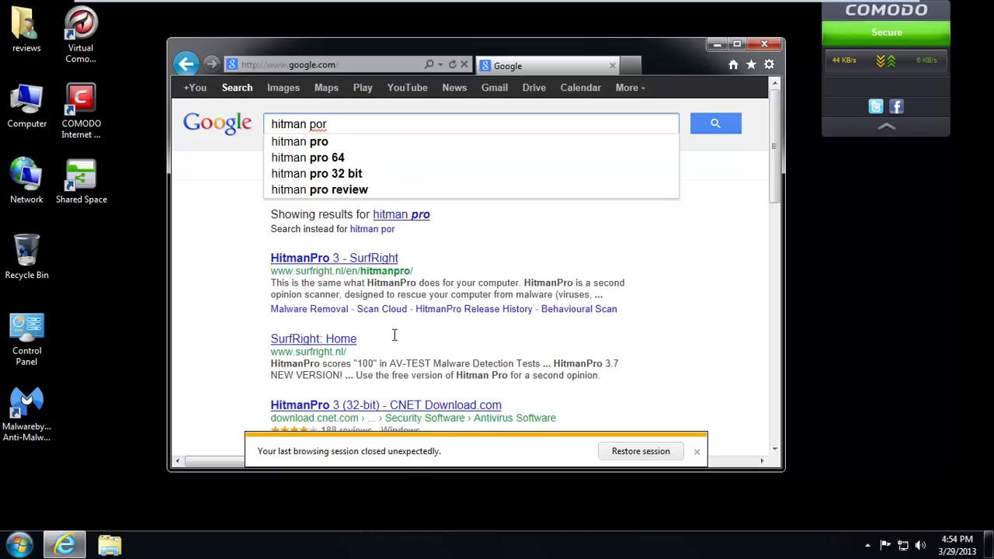
{"action": "key", "text": "BackSpace"}
{"action": "key", "text": "BackSpace"}
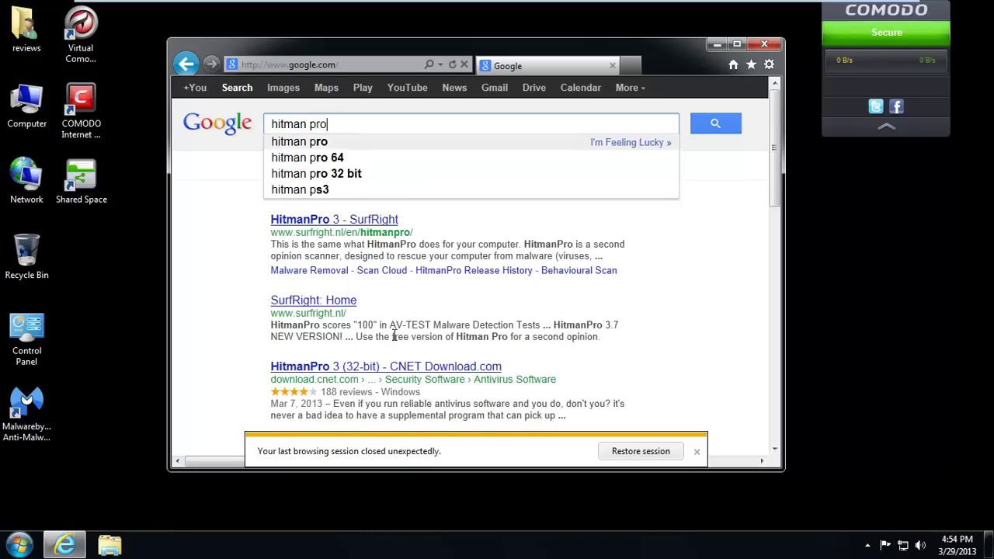
{"action": "key", "text": "Down"}
{"action": "key", "text": "Down"}
{"action": "key", "text": "Down"}
{"action": "key", "text": "Return"}
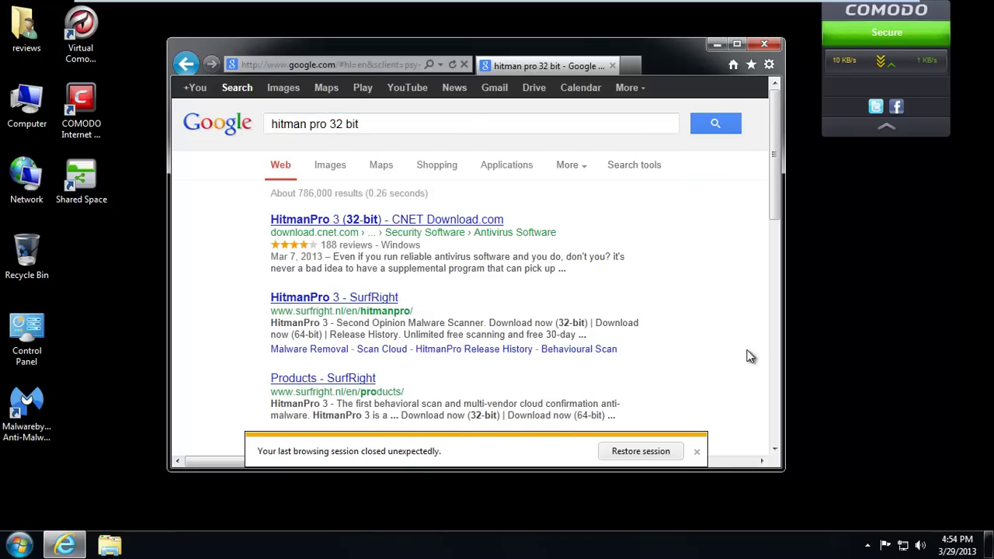
Download HitmanPro 32-bit from the 'HitmanPro 3 - SurfRight' page and run it directly
{"action": "left_click", "coordinate": [352, 298]}
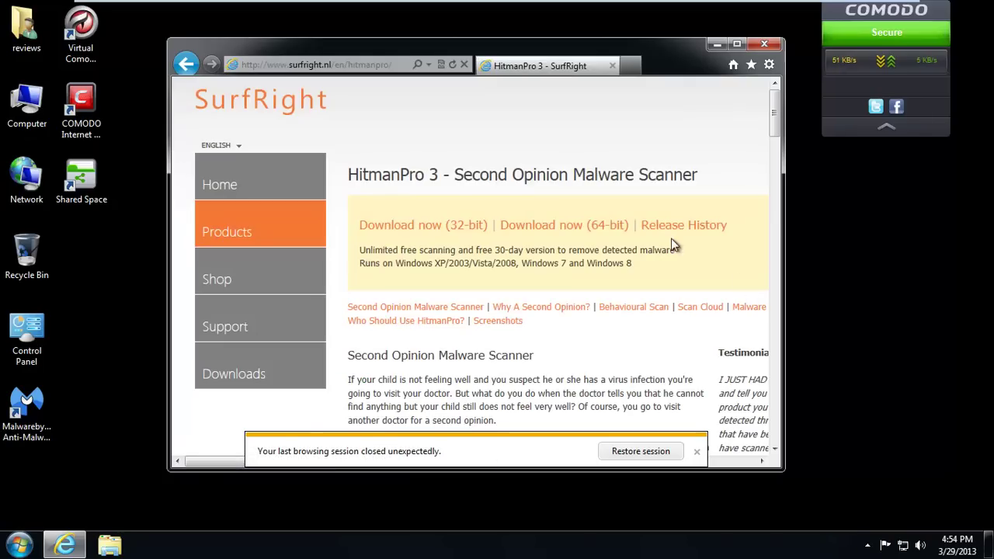
{"action": "left_click", "coordinate": [446, 227]}
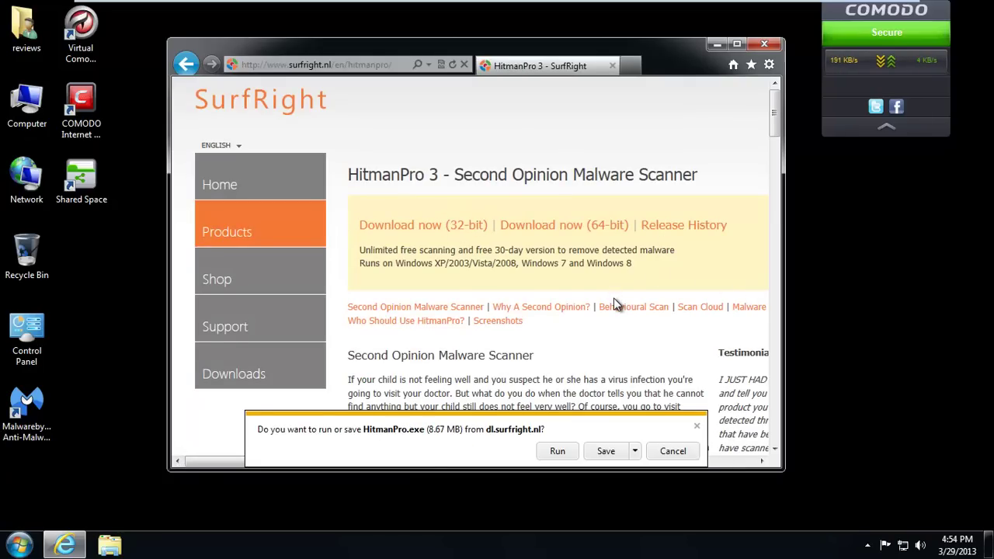
{"action": "left_click", "coordinate": [557, 451]}
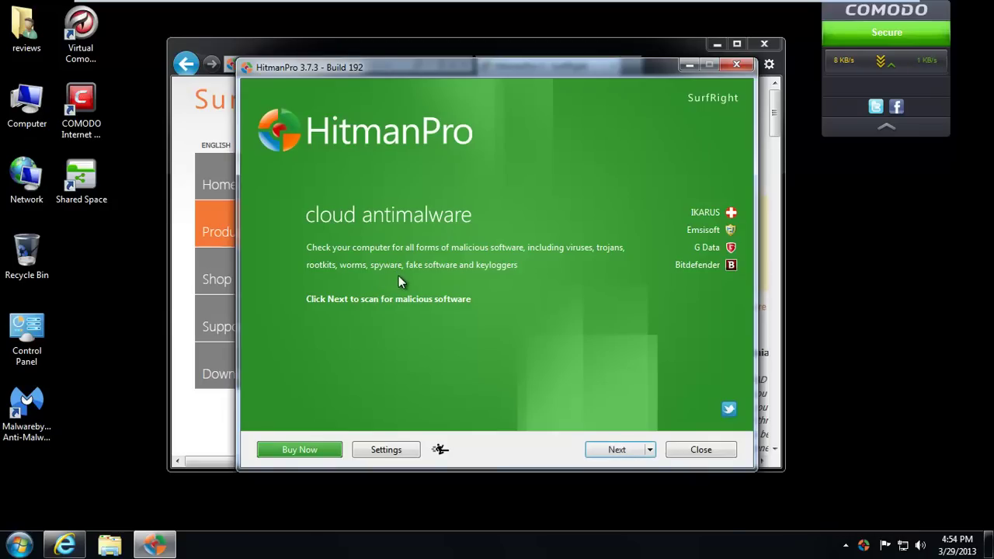
Accept the HitmanPro license and start a one-time scan without installing
{"action": "left_click", "coordinate": [622, 453]}
{"action": "left_click", "coordinate": [378, 405]}
{"action": "left_click", "coordinate": [621, 453]}
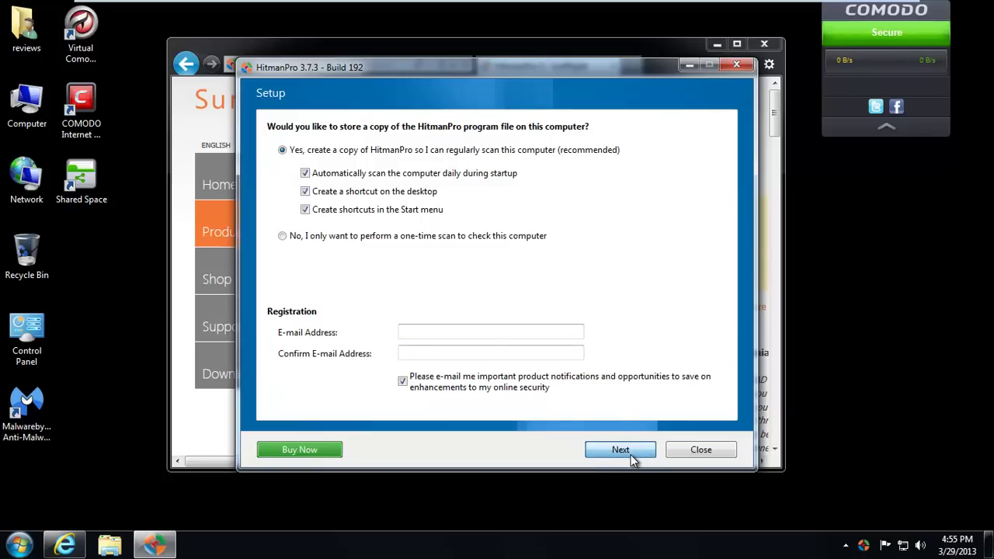
{"action": "left_click", "coordinate": [423, 237]}
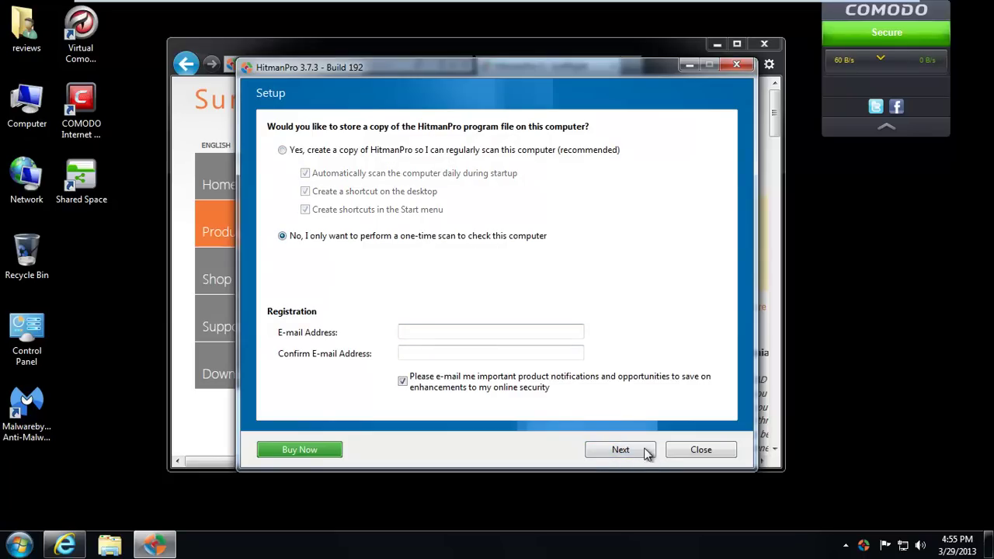
{"action": "left_click", "coordinate": [620, 449]}
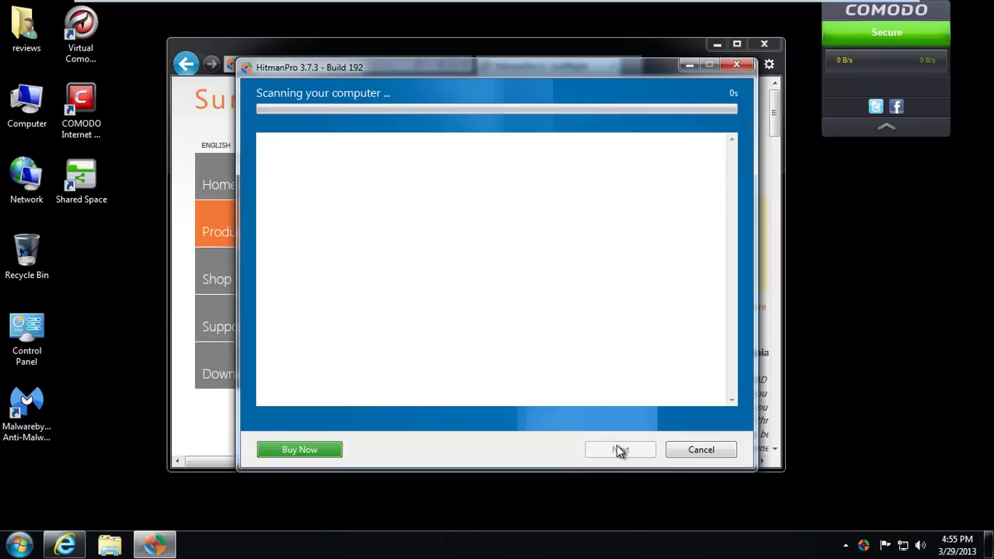
Leave VMware full-screen view while the scan finishes and shows its results
{"action": "mouse_move", "coordinate": [555, 4]}
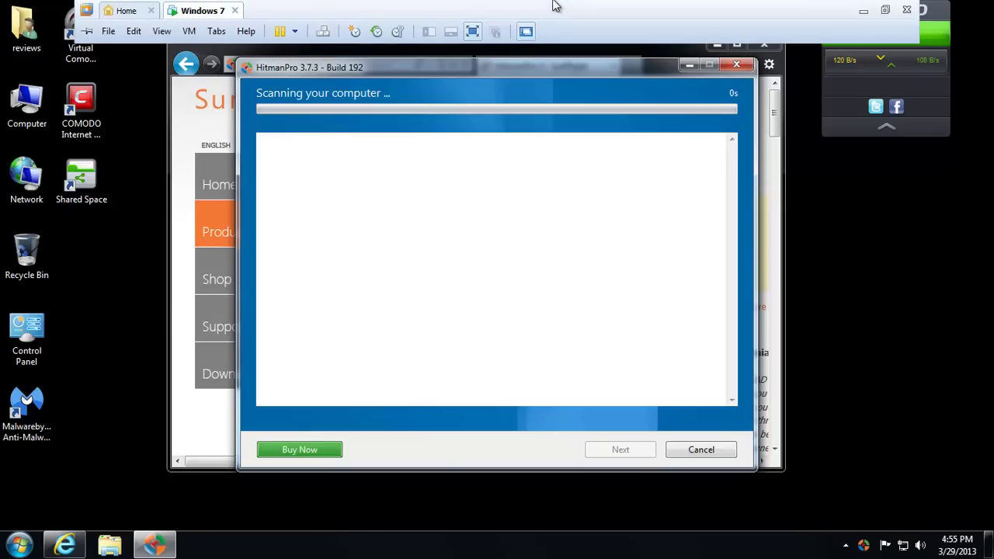
{"action": "left_click", "coordinate": [884, 10]}
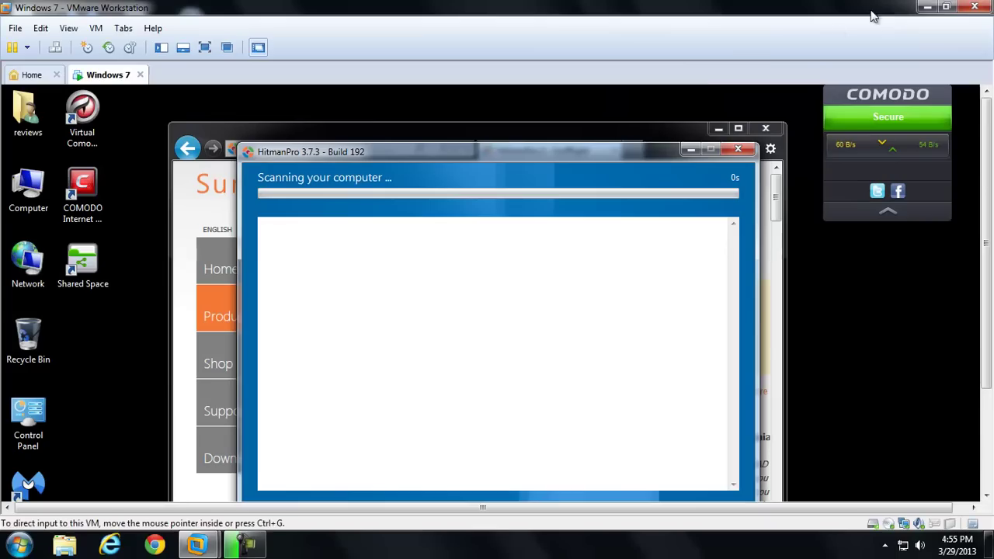
{"action": "left_click", "coordinate": [245, 545]}
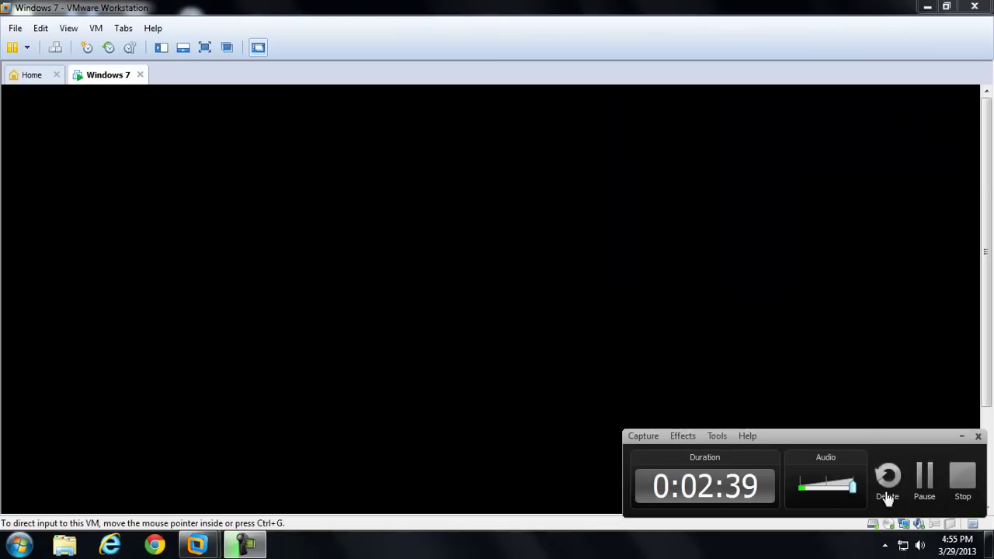
{"action": "left_click", "coordinate": [925, 476]}
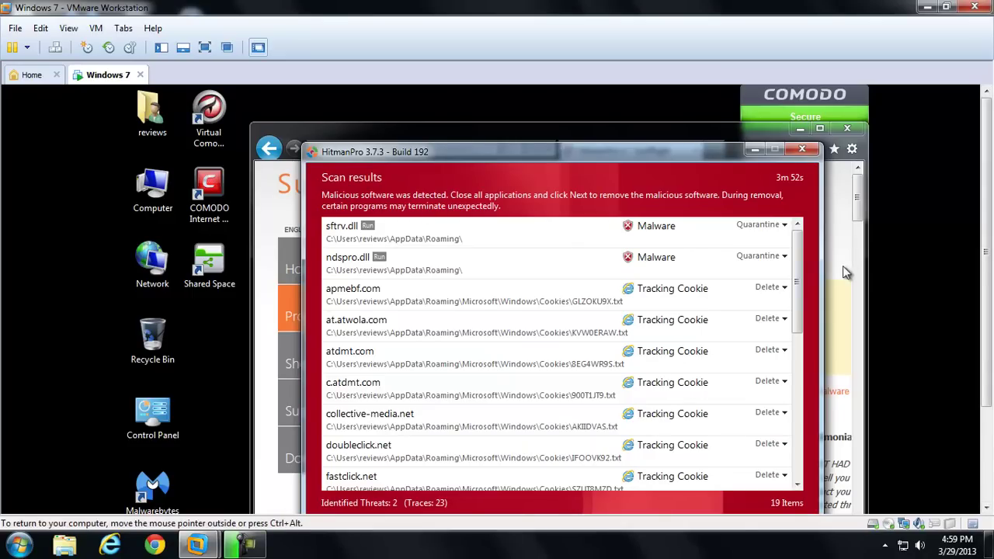
Keep ndspro.dll set to Quarantine, then proceed and request the free thirty-day license
{"action": "left_click", "coordinate": [786, 257]}
{"action": "left_click", "coordinate": [802, 253]}
{"action": "left_click_drag", "start_coordinate": [803, 256], "coordinate": [799, 149]}
{"action": "left_click_drag", "start_coordinate": [709, 154], "coordinate": [690, 117]}
{"action": "left_click", "coordinate": [654, 497]}
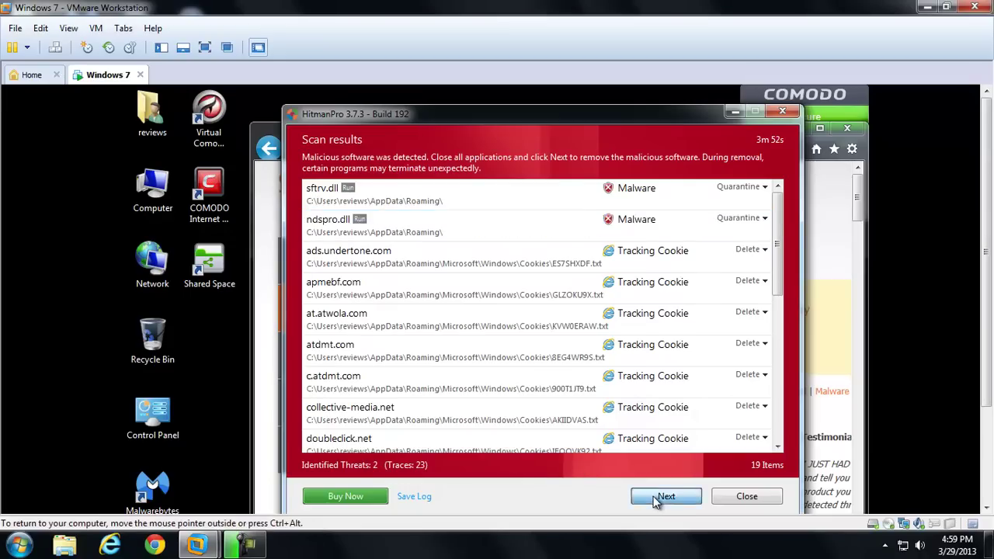
{"action": "left_click", "coordinate": [422, 299]}
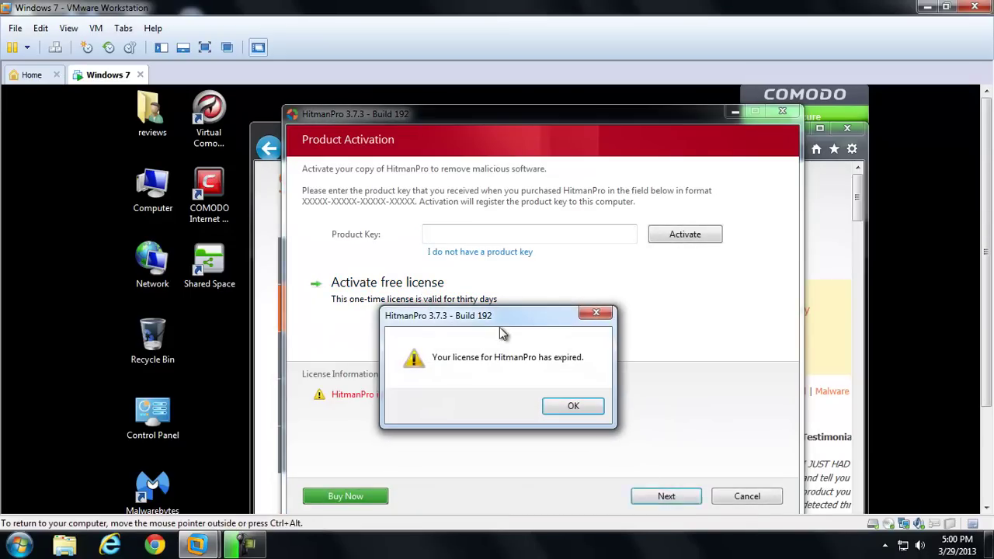
Dismiss the expired-license alert, retry the free license, then cancel back to Scan results
{"action": "left_click", "coordinate": [583, 416]}
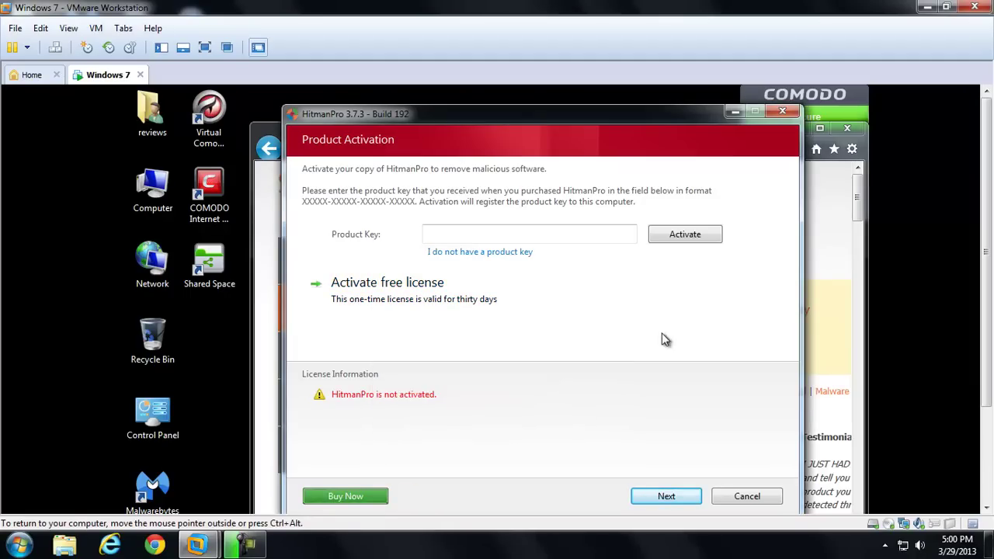
{"action": "left_click_drag", "start_coordinate": [988, 376], "coordinate": [989, 449]}
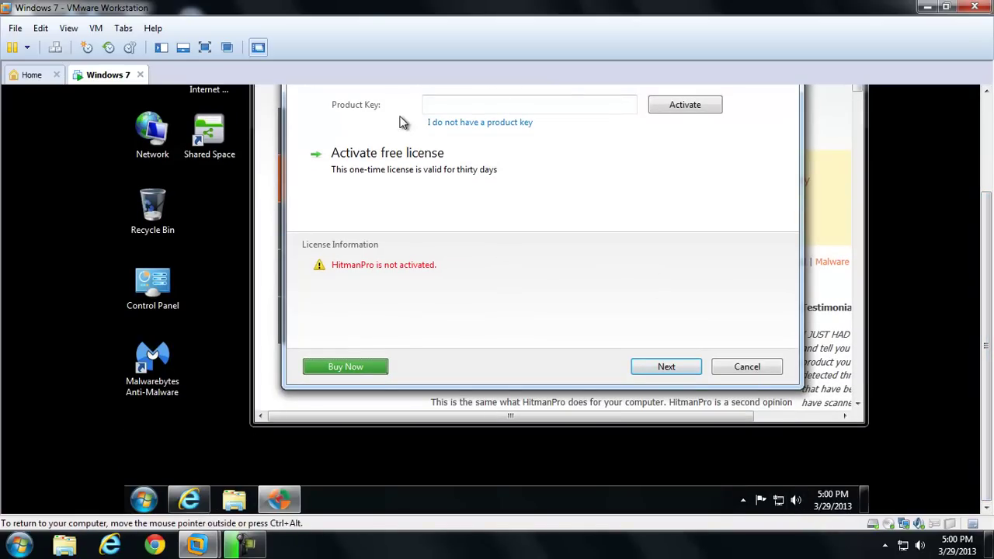
{"action": "left_click", "coordinate": [406, 156]}
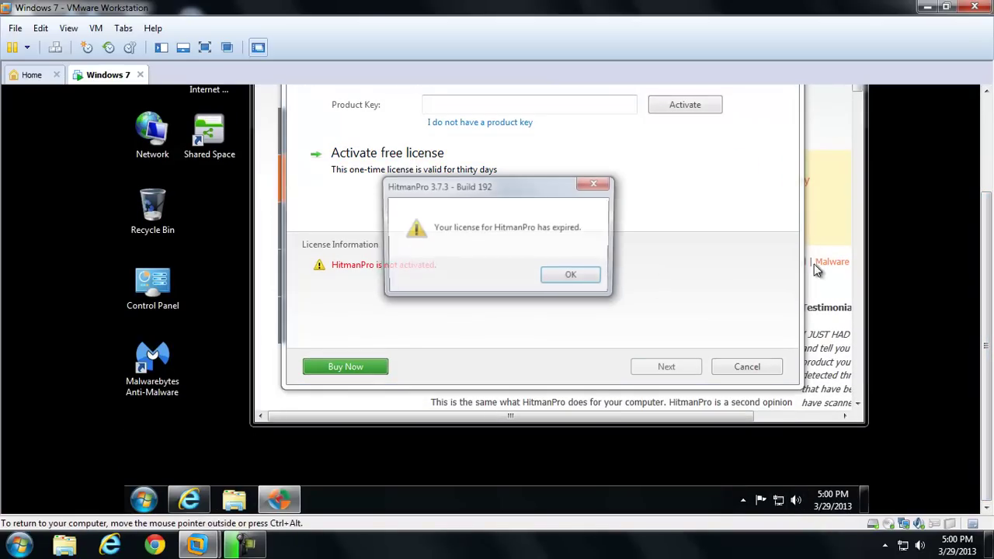
{"action": "left_click", "coordinate": [573, 278]}
{"action": "left_click", "coordinate": [747, 367]}
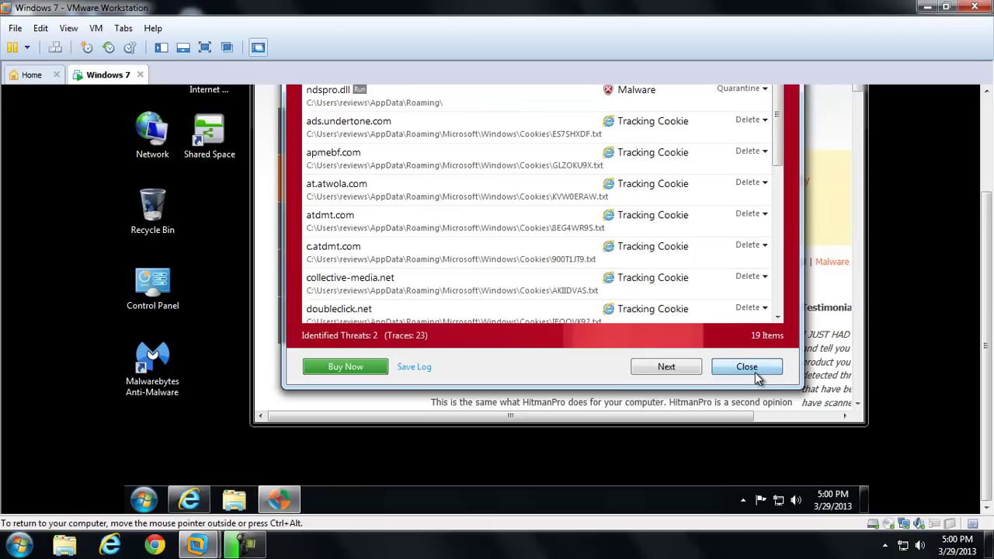
Expand the detection details of sftrv.dll and ndspro.dll in the results list
{"action": "scroll", "coordinate": [986, 259], "scroll_direction": "up", "scroll_amount": 1}
{"action": "scroll", "coordinate": [986, 259], "scroll_direction": "up", "scroll_amount": 3}
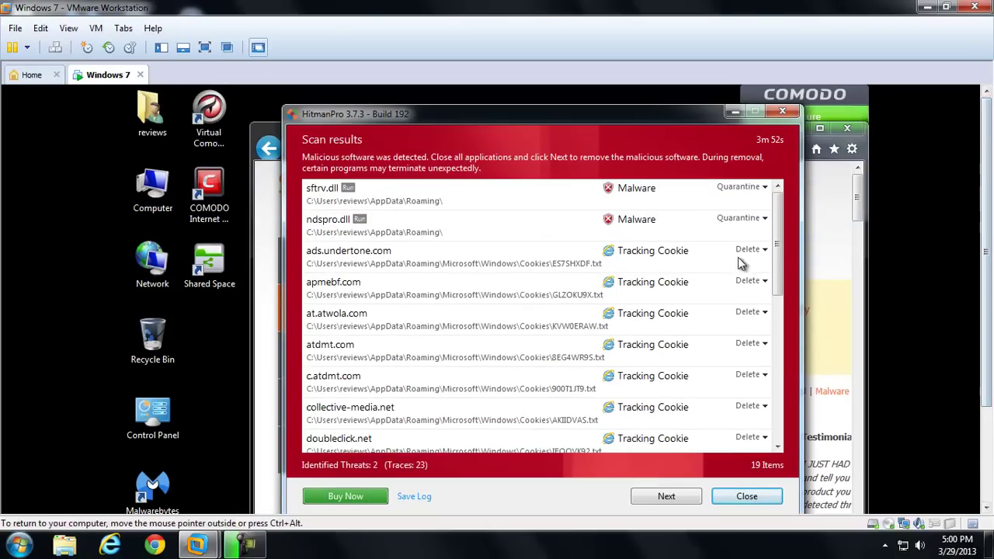
{"action": "mouse_move", "coordinate": [778, 260]}
{"action": "left_mouse_down"}
{"action": "mouse_move", "coordinate": [754, 400]}
{"action": "mouse_move", "coordinate": [781, 292]}
{"action": "mouse_move", "coordinate": [768, 407]}
{"action": "mouse_move", "coordinate": [771, 263]}
{"action": "left_mouse_up"}
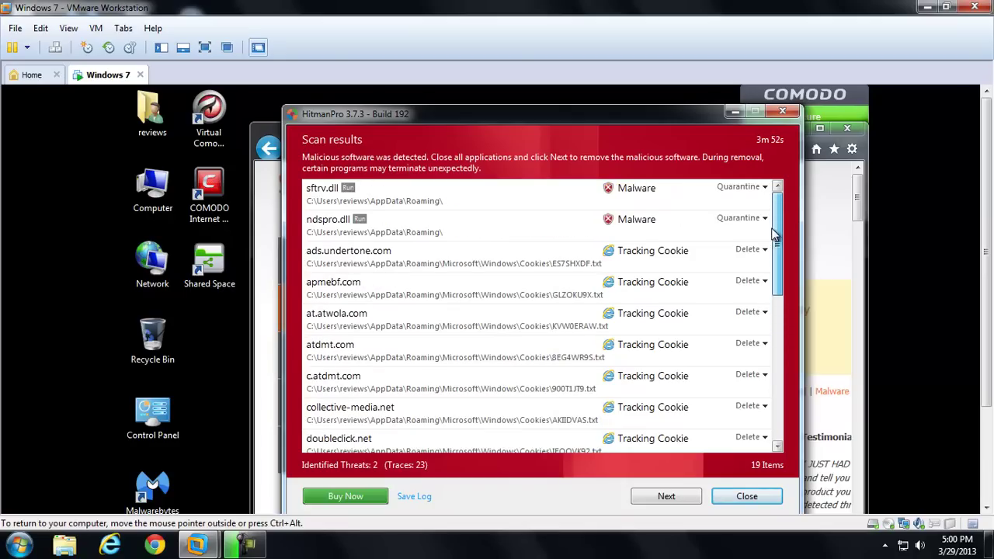
{"action": "left_click", "coordinate": [530, 216]}
{"action": "left_click", "coordinate": [526, 202]}
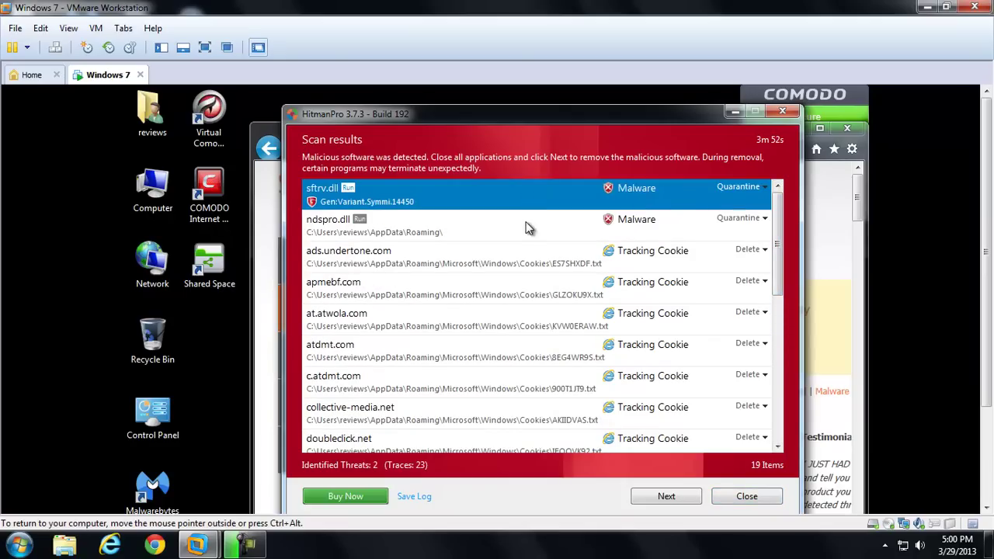
{"action": "left_click", "coordinate": [525, 224]}
{"action": "left_click", "coordinate": [521, 188]}
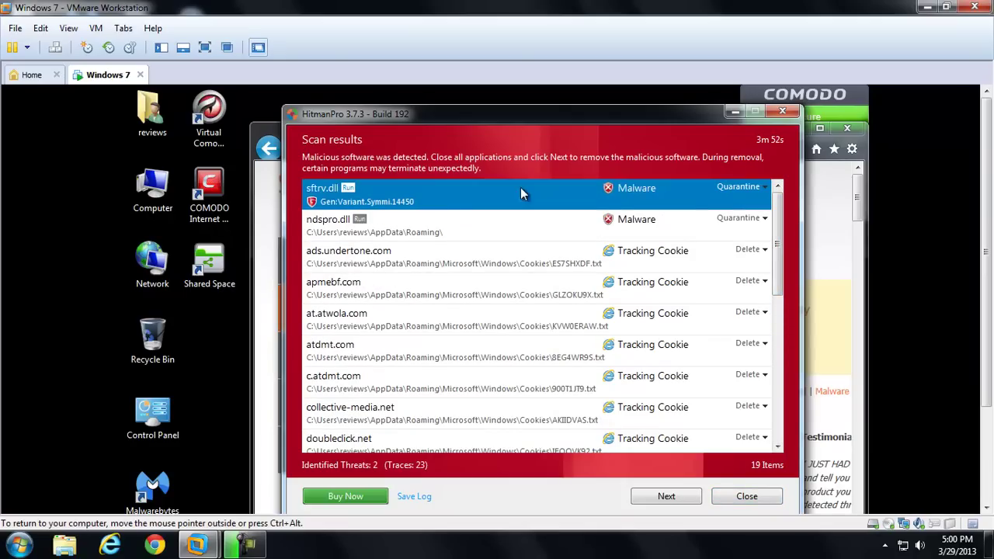
Inspect both DLLs' Gen:Variant.Symmi.14450 detection details, then close the scan results
{"action": "left_click", "coordinate": [332, 233]}
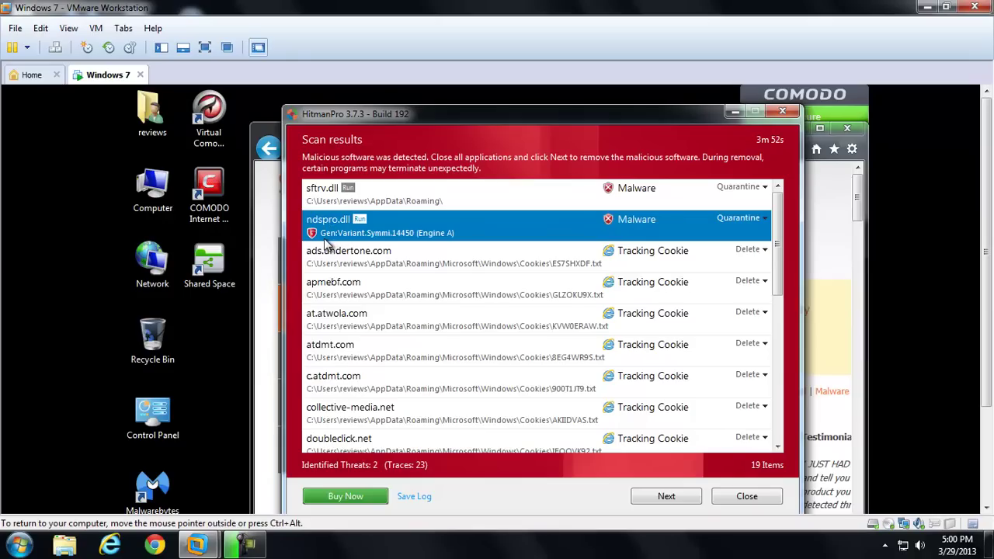
{"action": "left_click", "coordinate": [350, 202]}
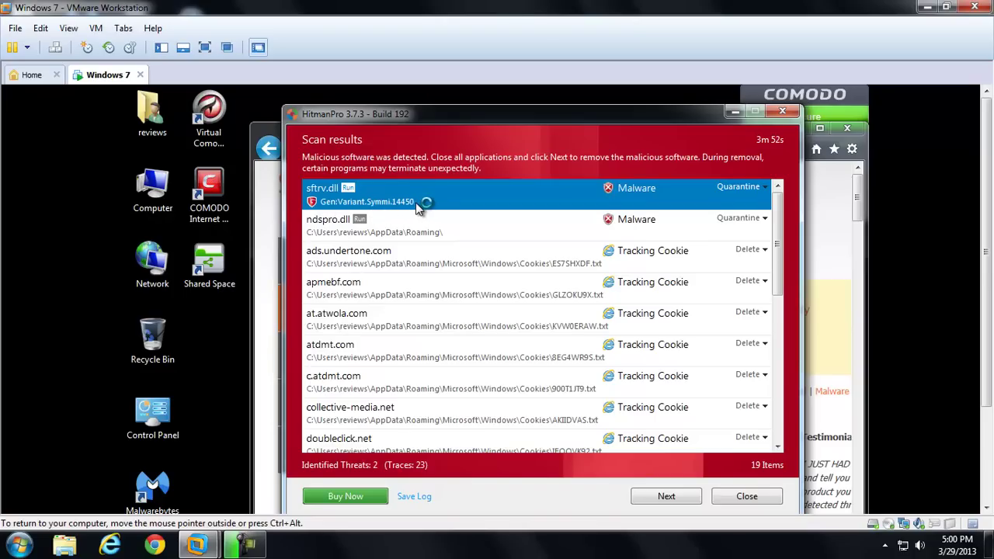
{"action": "left_click", "coordinate": [430, 218]}
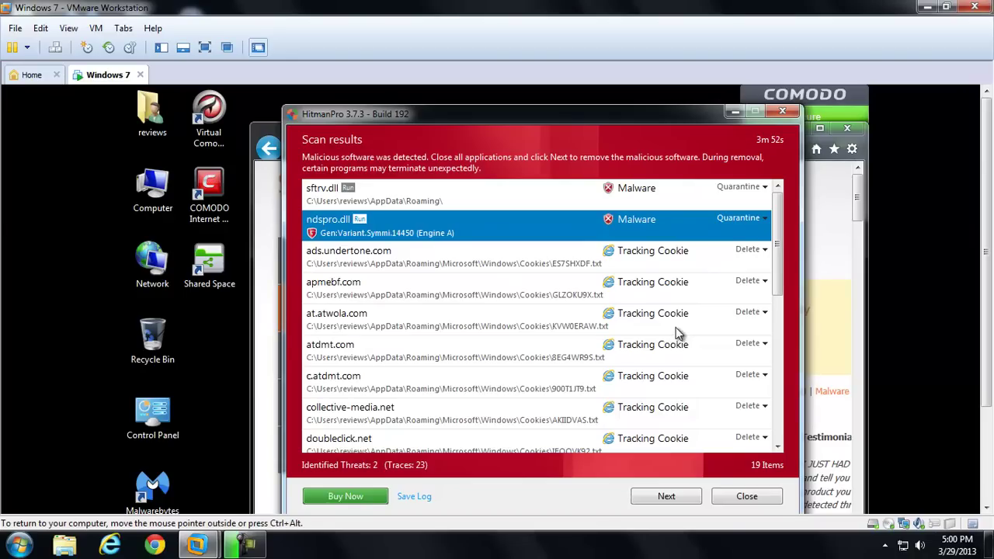
{"action": "left_click", "coordinate": [747, 496]}
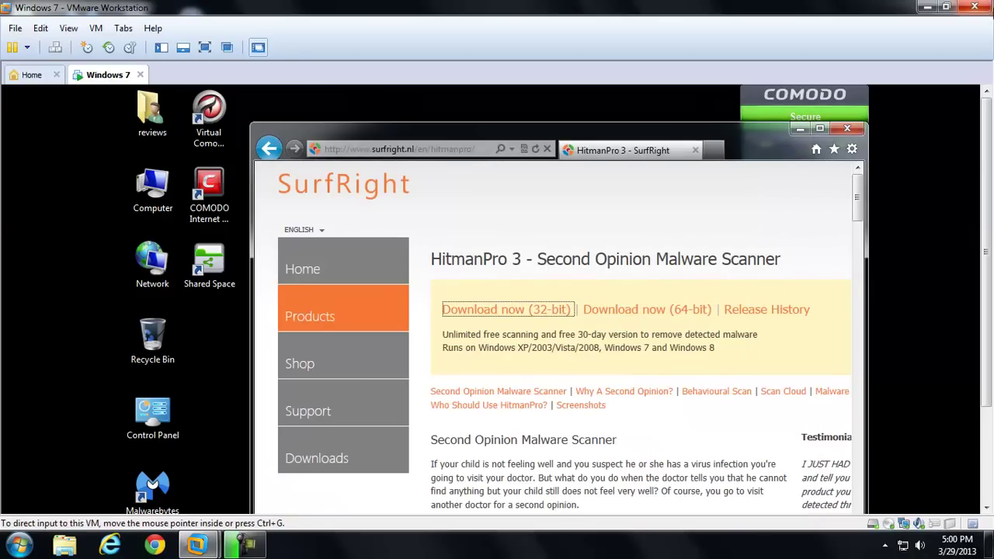
Close Internet Explorer's SurfRight HitmanPro page and bring up the screen recorder's controls
{"action": "left_click", "coordinate": [847, 128]}
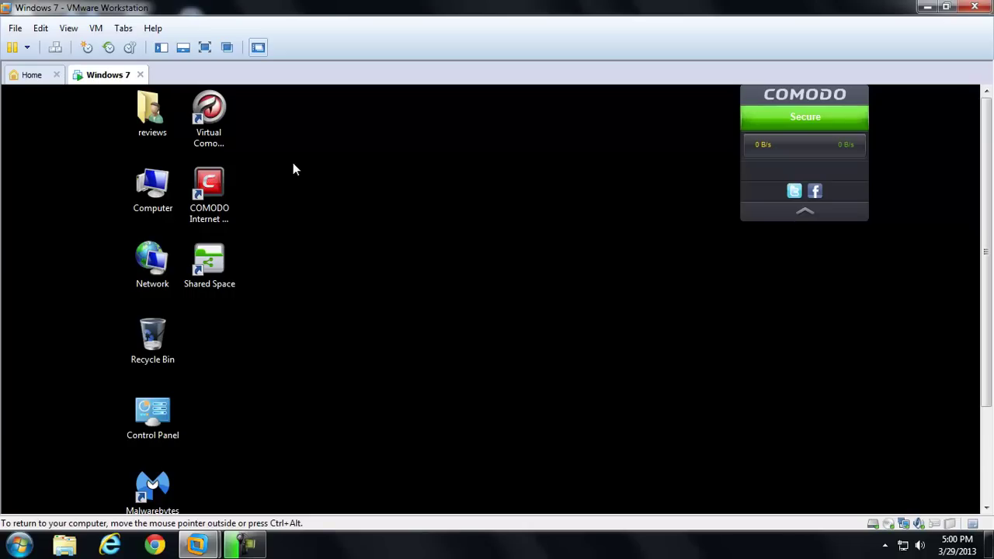
{"action": "left_click", "coordinate": [264, 545]}
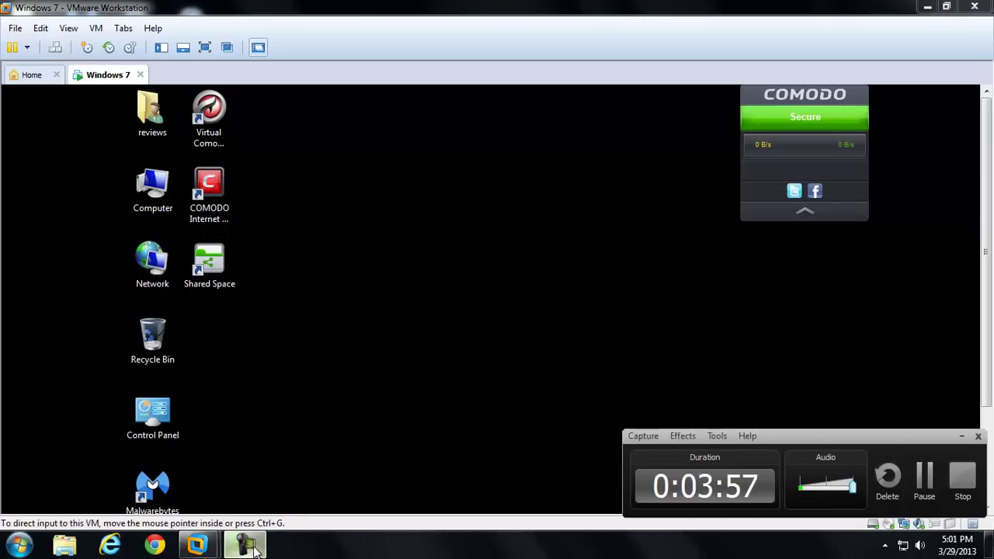